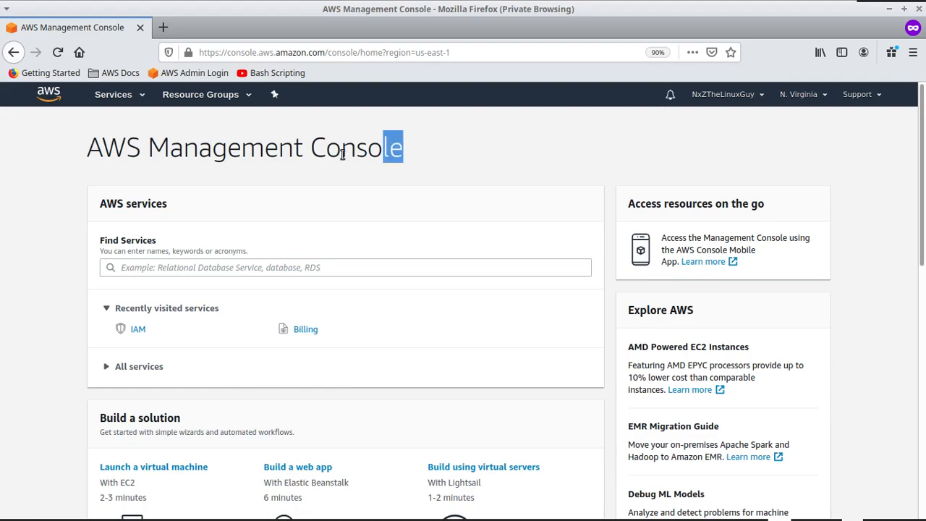
Step: Search the AWS services list for IAM and open the IAM service
{"action": "left_click", "coordinate": [85, 156]}
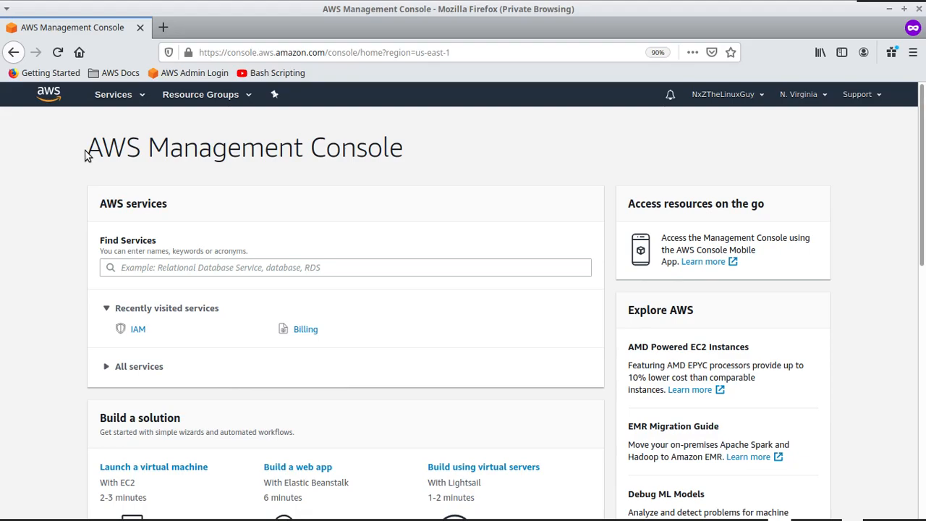
{"action": "left_click", "coordinate": [139, 100]}
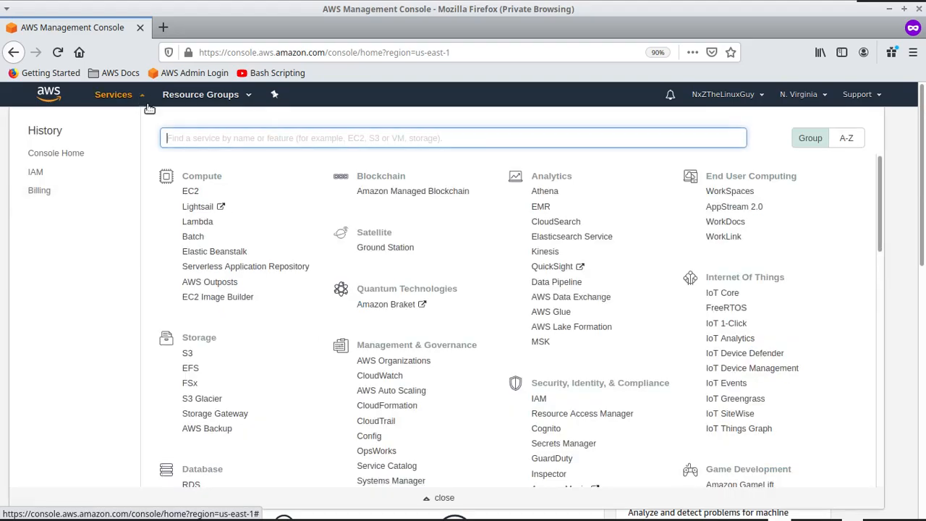
{"action": "type", "text": "l"}
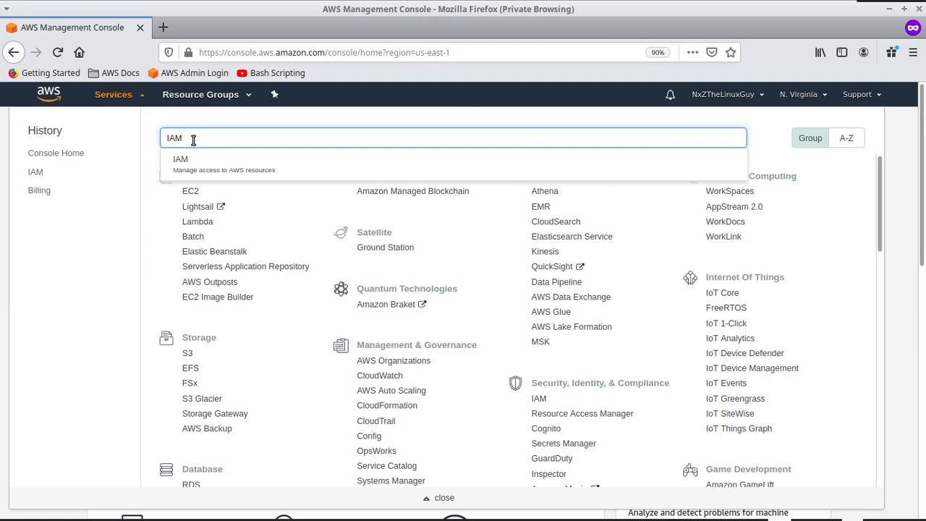
{"action": "left_click", "coordinate": [232, 170]}
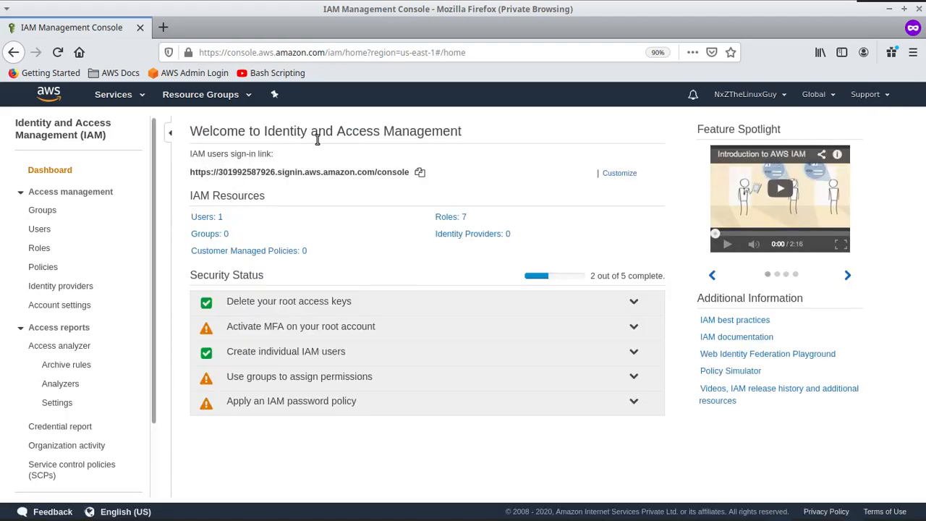
Step: Go to the IAM Users list and start the Add user wizard
{"action": "left_click_drag", "start_coordinate": [275, 135], "coordinate": [410, 137]}
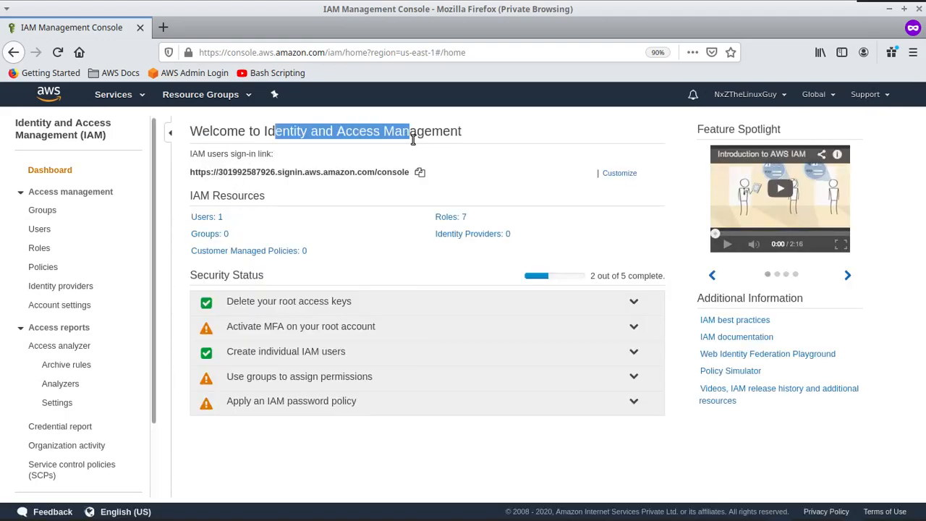
{"action": "left_click", "coordinate": [42, 230]}
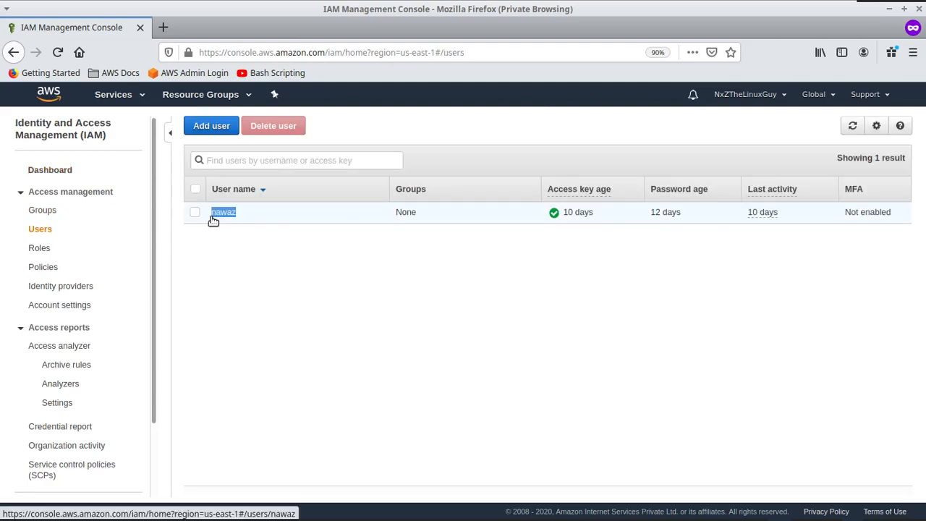
{"action": "left_click", "coordinate": [217, 127]}
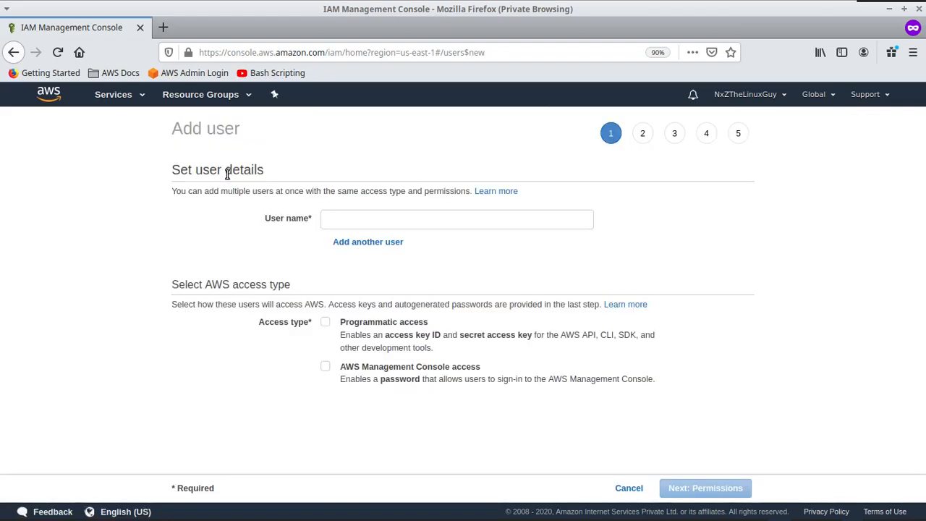
Step: Enter nxz as the new user's name, keeping a single user row
{"action": "left_click", "coordinate": [378, 214]}
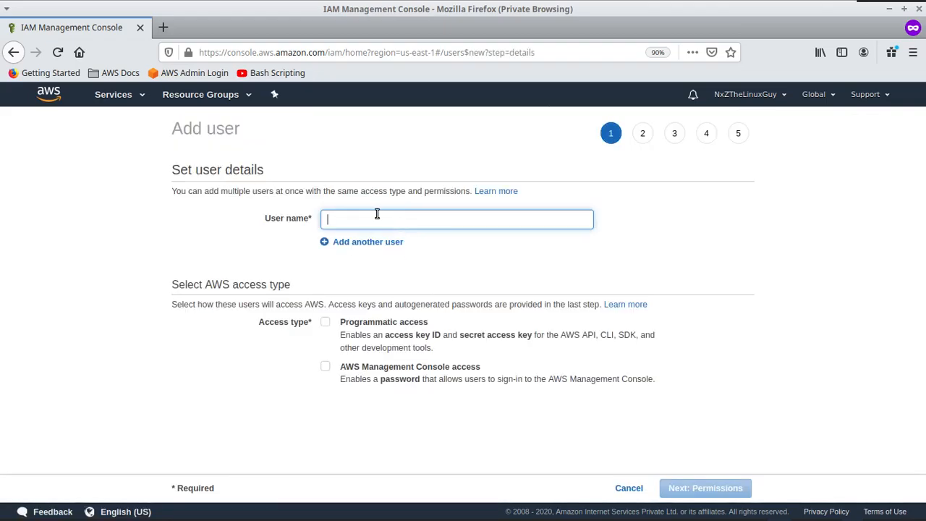
{"action": "type", "text": "nxz"}
{"action": "left_click", "coordinate": [339, 241]}
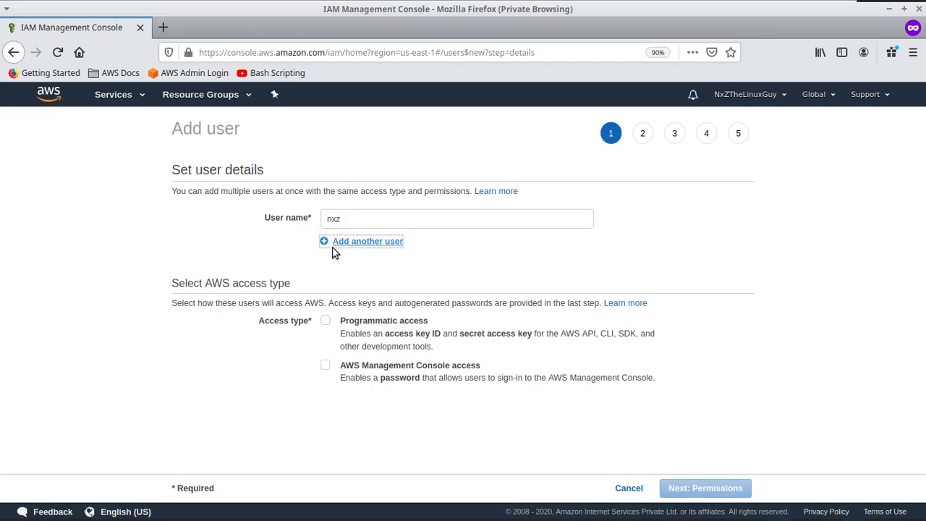
{"action": "left_click", "coordinate": [603, 248]}
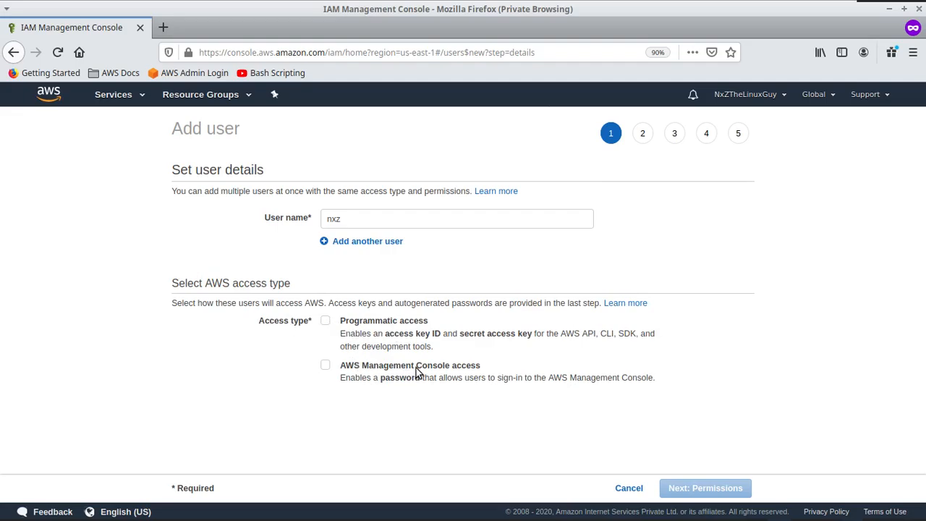
Step: Enable programmatic and console access with a custom password and required reset
{"action": "left_click", "coordinate": [325, 321]}
{"action": "left_click", "coordinate": [326, 366]}
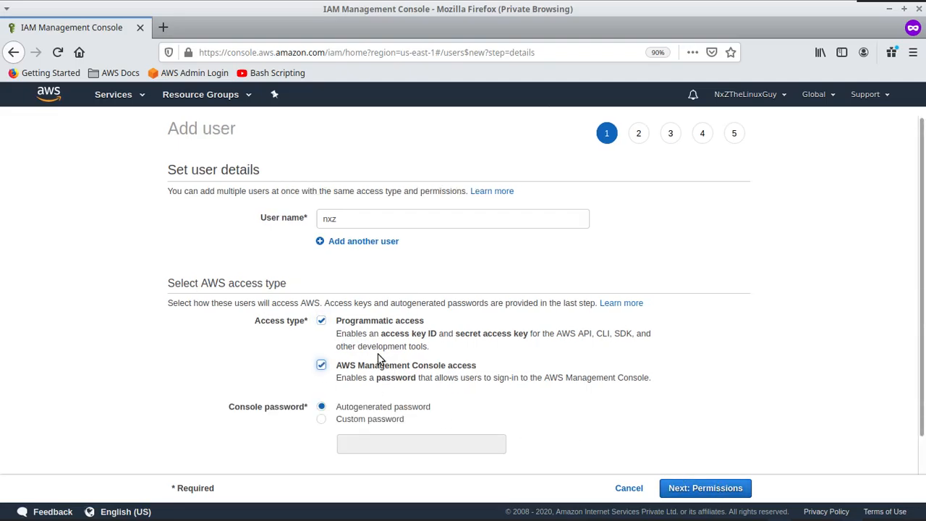
{"action": "scroll", "coordinate": [325, 348], "scroll_direction": "down", "scroll_amount": 2}
{"action": "left_click", "coordinate": [365, 381]}
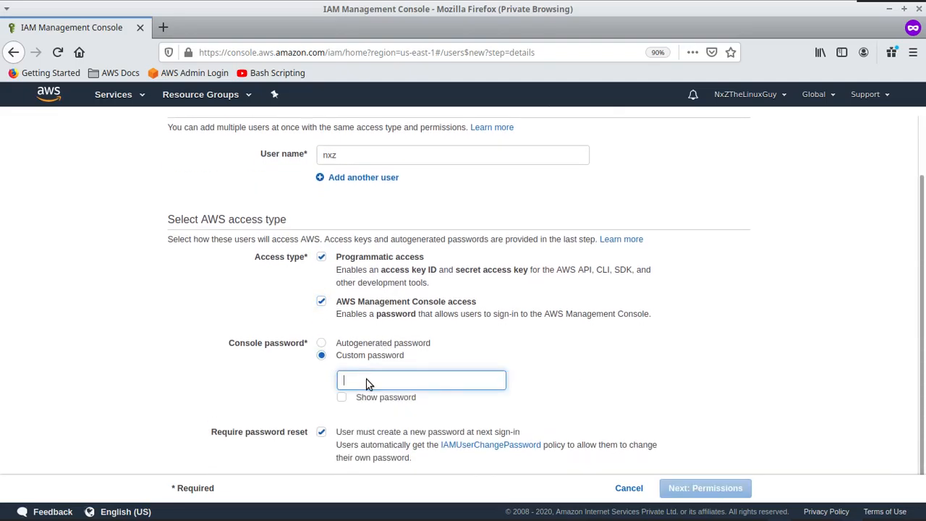
{"action": "type", "text": "•"}
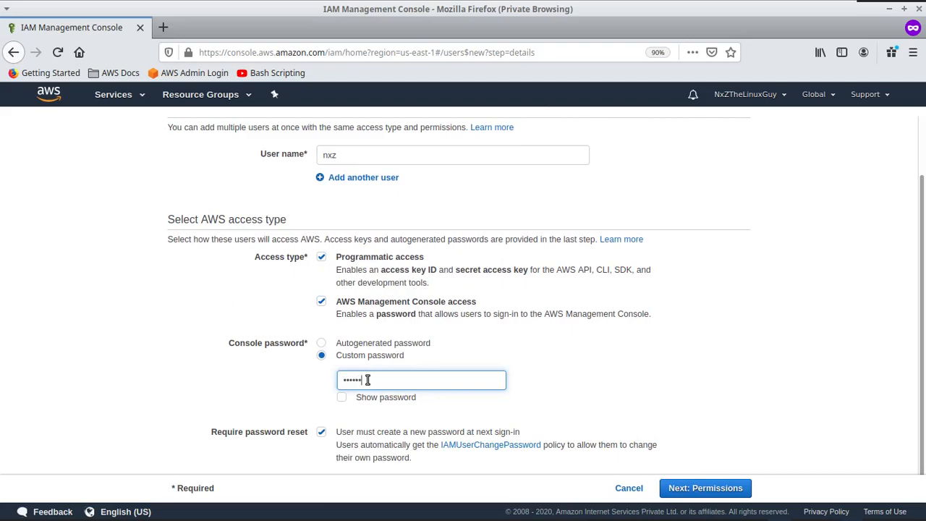
{"action": "scroll", "coordinate": [600, 291], "scroll_direction": "down", "scroll_amount": 2}
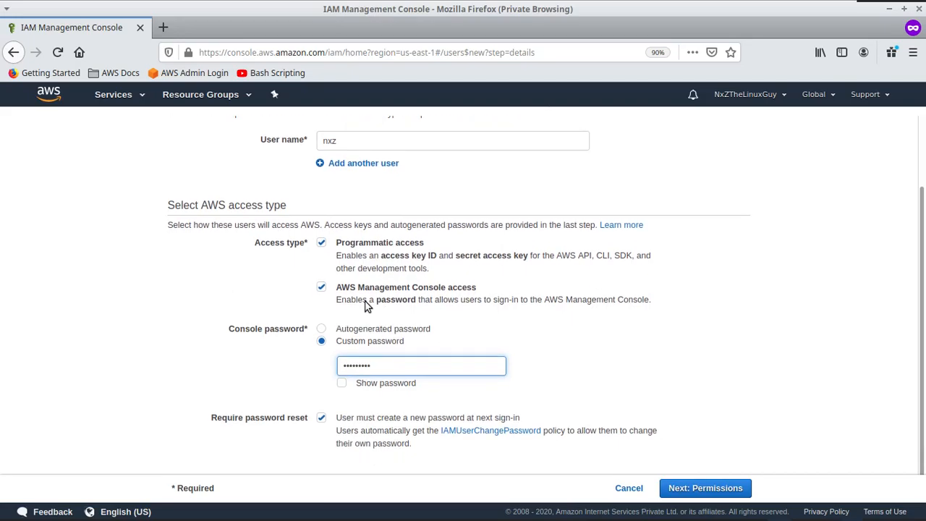
{"action": "left_click_drag", "start_coordinate": [477, 289], "coordinate": [337, 286]}
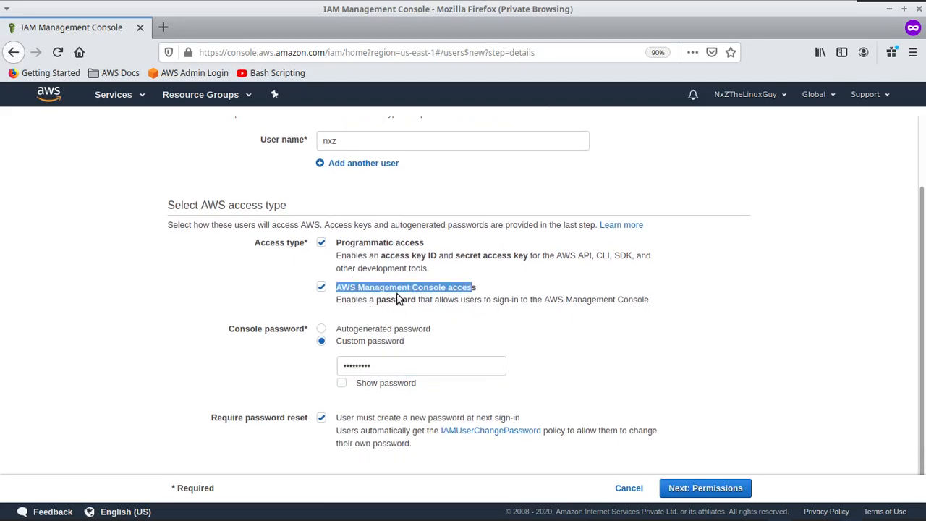
{"action": "left_click", "coordinate": [398, 293]}
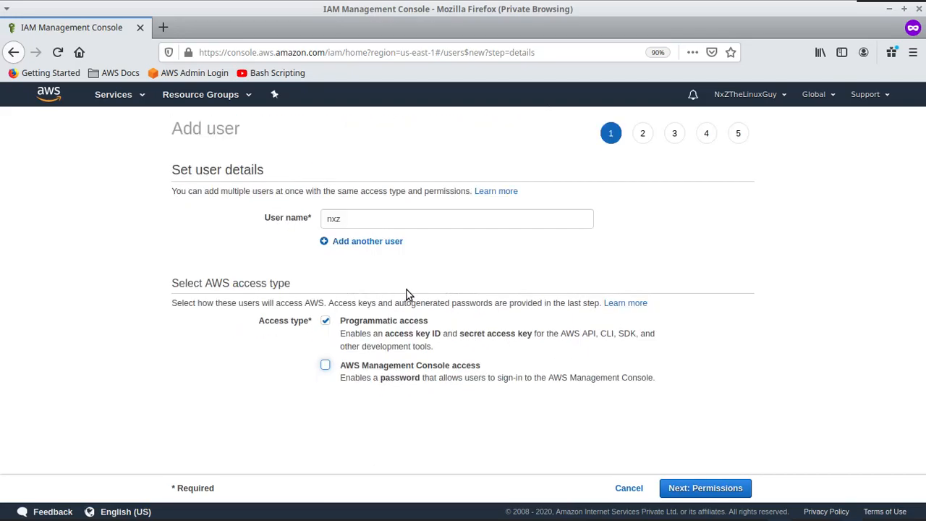
{"action": "left_click", "coordinate": [352, 367]}
{"action": "scroll", "coordinate": [519, 328], "scroll_direction": "down", "scroll_amount": 1}
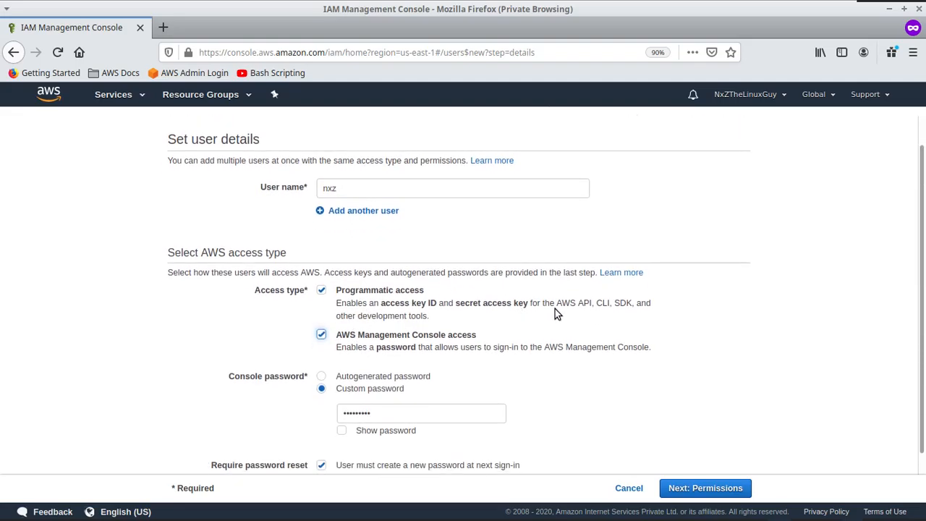
Step: Attach the AdministratorAccess policy directly, found by filtering for 'adminis', then go to Tags
{"action": "left_click", "coordinate": [678, 488]}
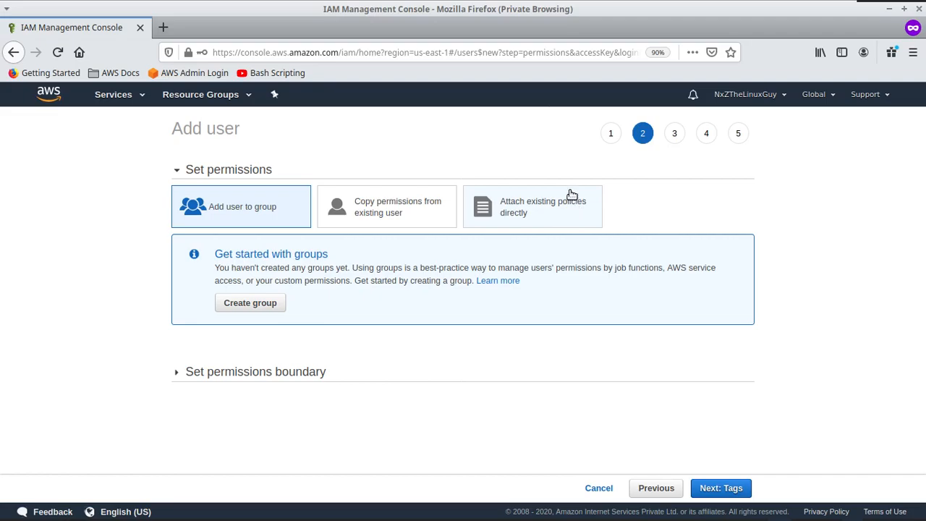
{"action": "left_click", "coordinate": [547, 225]}
{"action": "scroll", "coordinate": [363, 273], "scroll_direction": "down", "scroll_amount": 1}
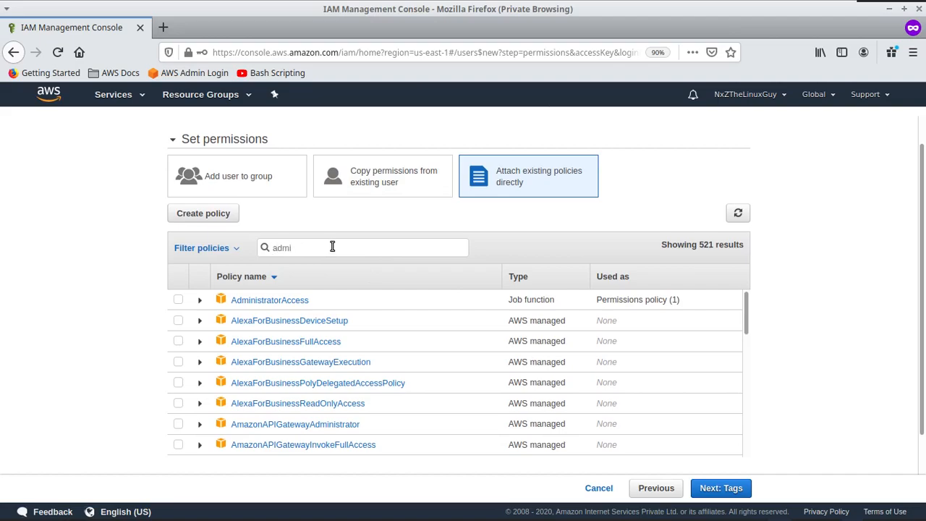
{"action": "left_click", "coordinate": [333, 247]}
{"action": "type", "text": "adminis"}
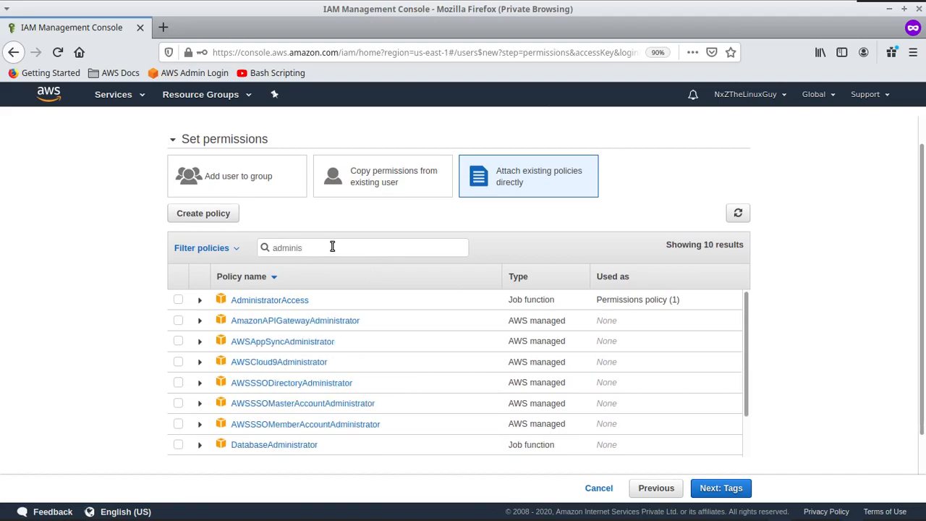
{"action": "left_click", "coordinate": [178, 301]}
{"action": "left_click", "coordinate": [725, 493]}
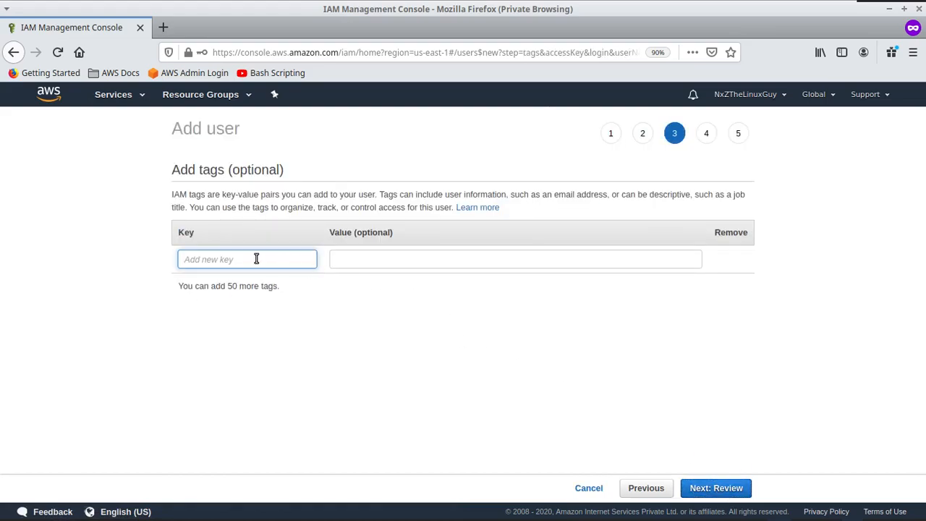
Step: Add the tag name = nxz and continue to the Review step
{"action": "type", "text": "name"}
{"action": "key", "text": "Tab"}
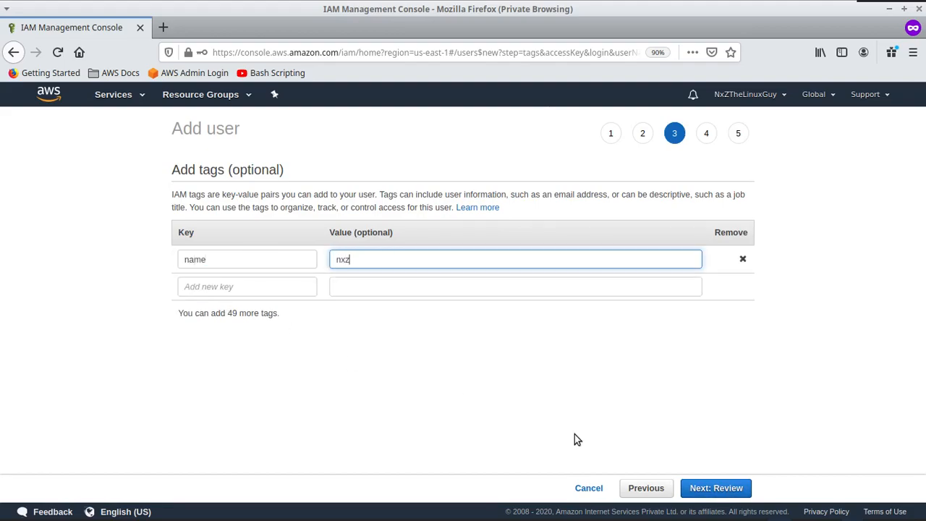
{"action": "left_click", "coordinate": [703, 492]}
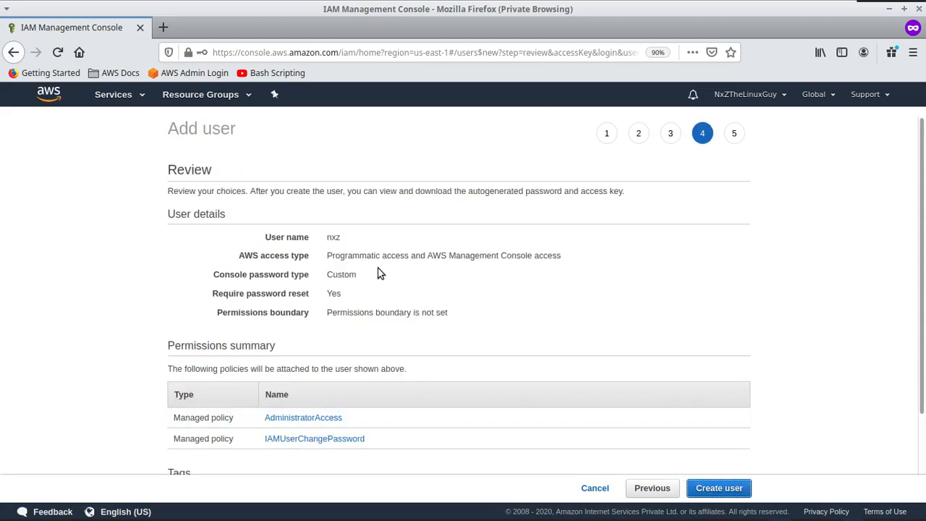
Step: Check the review summary for nxz and create the user
{"action": "scroll", "coordinate": [492, 293], "scroll_direction": "down", "scroll_amount": 3}
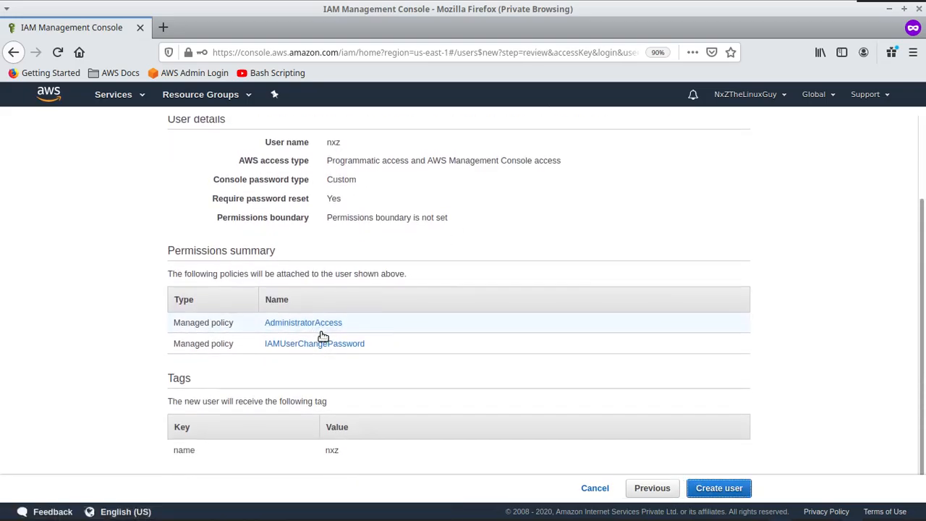
{"action": "left_click", "coordinate": [720, 490]}
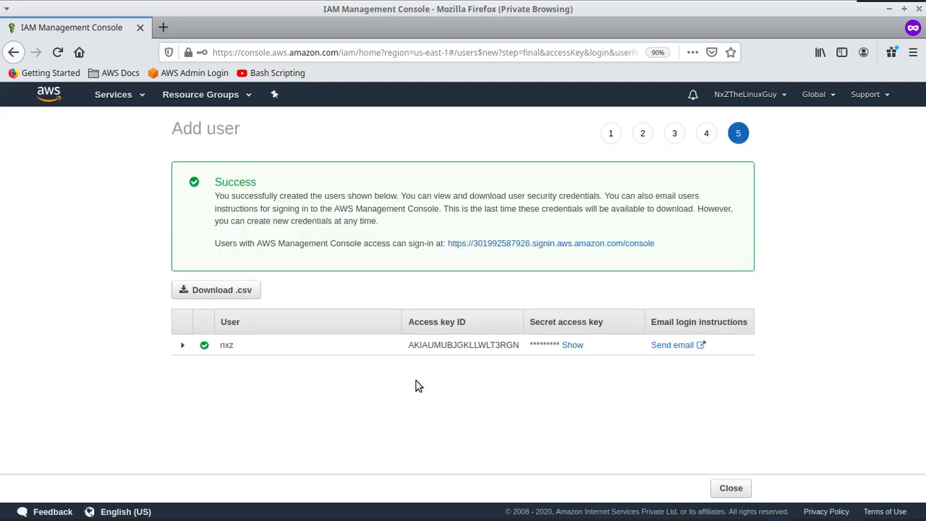
Step: Reveal the new user's secret access key and select the access key values
{"action": "left_click", "coordinate": [249, 299]}
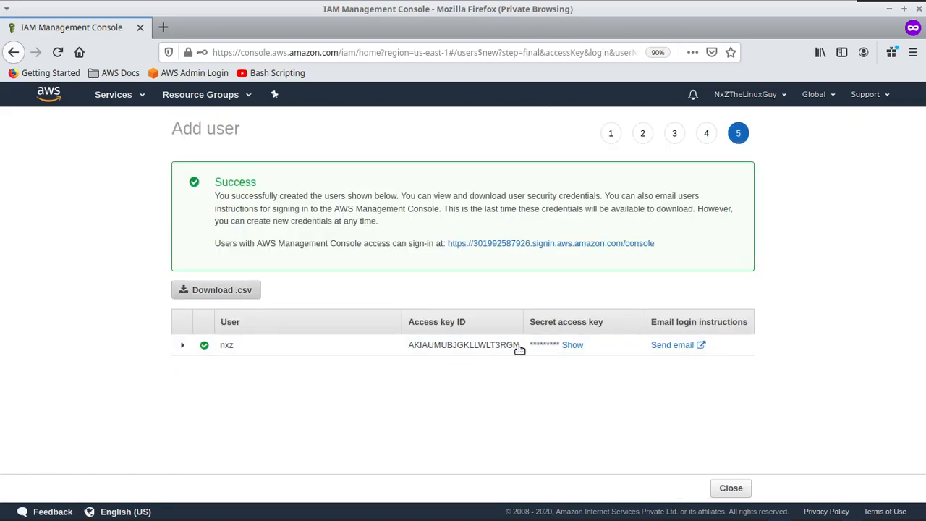
{"action": "left_click_drag", "start_coordinate": [519, 349], "coordinate": [410, 345]}
{"action": "left_click", "coordinate": [577, 347]}
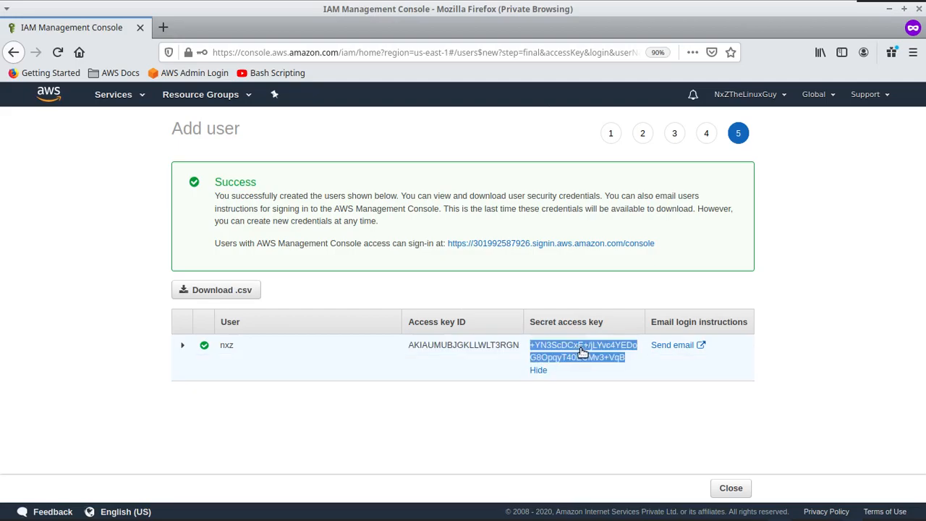
{"action": "left_click", "coordinate": [563, 374]}
{"action": "left_click_drag", "start_coordinate": [627, 363], "coordinate": [522, 350]}
{"action": "left_click", "coordinate": [572, 367]}
{"action": "left_click_drag", "start_coordinate": [628, 364], "coordinate": [533, 351]}
{"action": "left_click", "coordinate": [604, 370]}
{"action": "left_click_drag", "start_coordinate": [631, 365], "coordinate": [523, 350]}
{"action": "left_click", "coordinate": [525, 345]}
{"action": "left_click_drag", "start_coordinate": [519, 347], "coordinate": [414, 346]}
{"action": "left_click", "coordinate": [496, 323]}
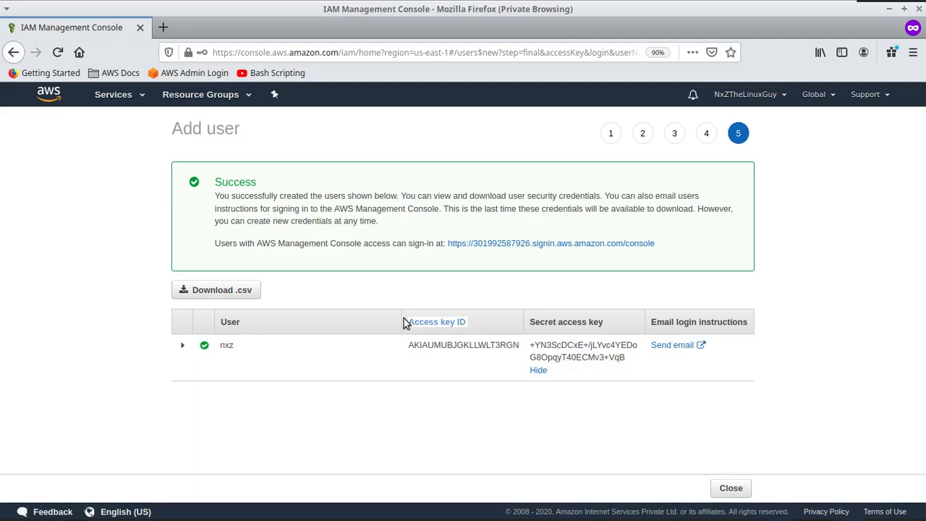
{"action": "left_click_drag", "start_coordinate": [627, 366], "coordinate": [521, 375]}
{"action": "left_click", "coordinate": [520, 375]}
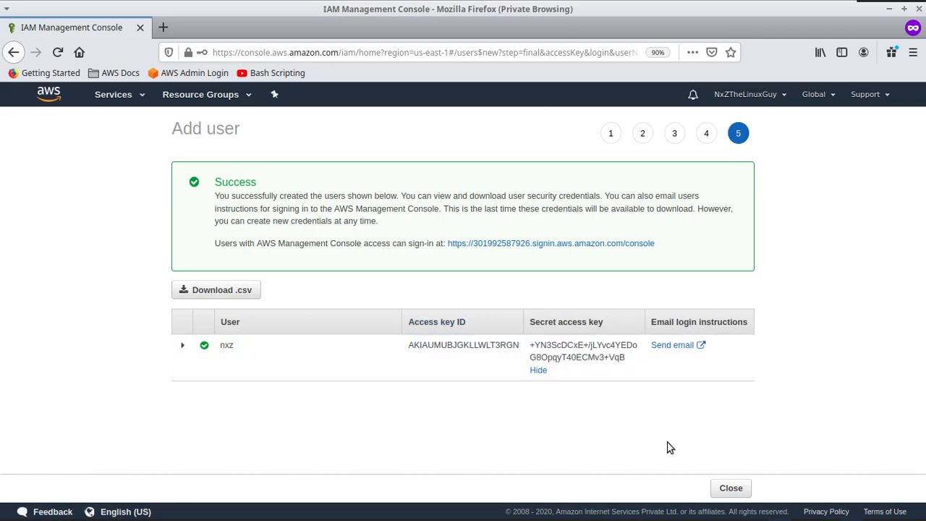
Step: Download the user's credentials and save them as credentials.csv
{"action": "left_click", "coordinate": [245, 293]}
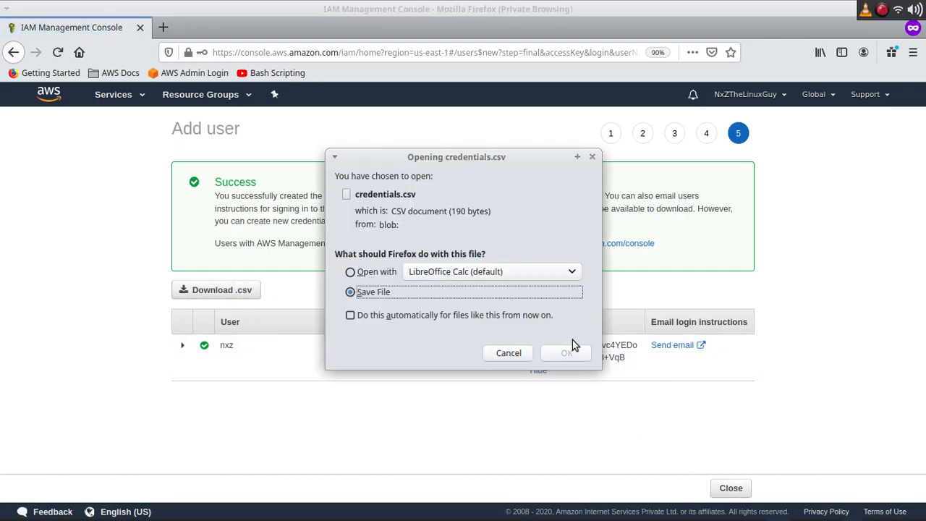
{"action": "left_click", "coordinate": [566, 353]}
{"action": "left_click_drag", "start_coordinate": [635, 362], "coordinate": [496, 389]}
Step: Select the secret access key once more, then close the wizard to the Users list
{"action": "left_click", "coordinate": [627, 362]}
{"action": "left_click_drag", "start_coordinate": [626, 360], "coordinate": [535, 349]}
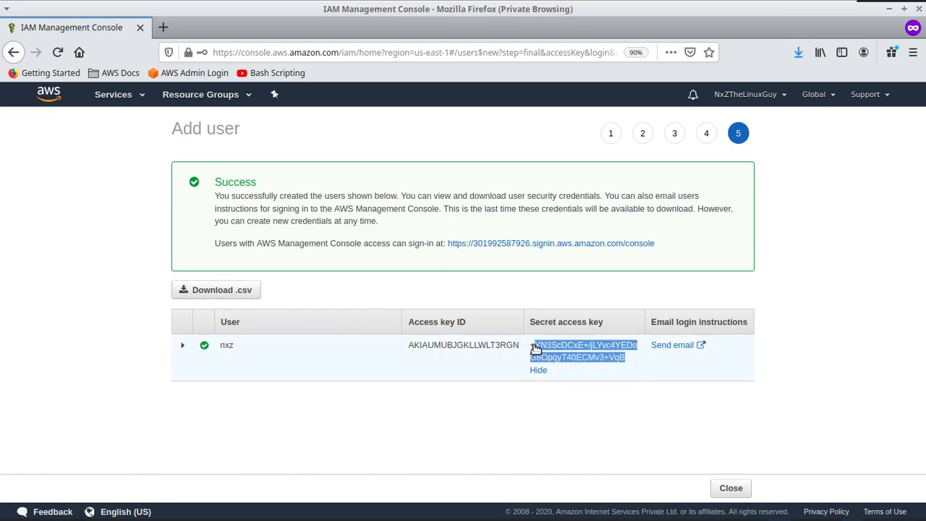
{"action": "left_click", "coordinate": [627, 361]}
{"action": "left_click_drag", "start_coordinate": [626, 361], "coordinate": [532, 350]}
{"action": "left_click", "coordinate": [518, 387]}
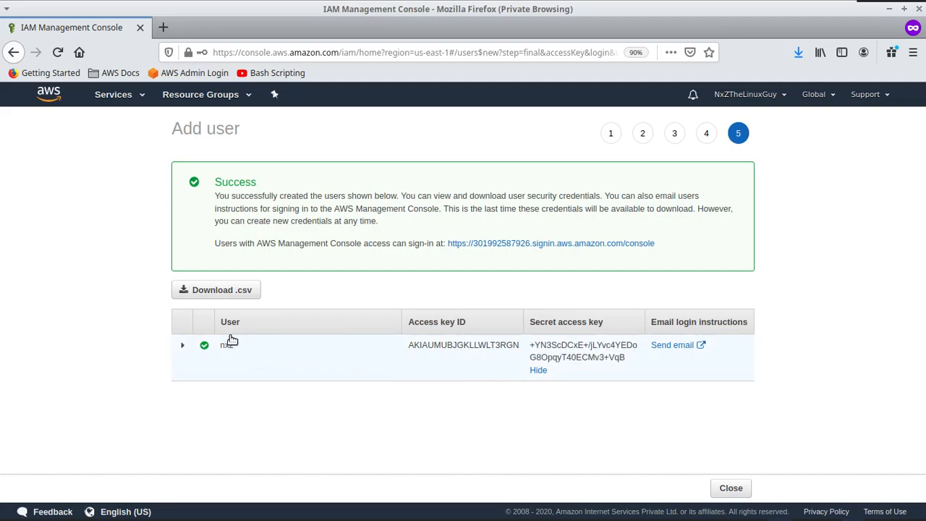
{"action": "left_click", "coordinate": [743, 489]}
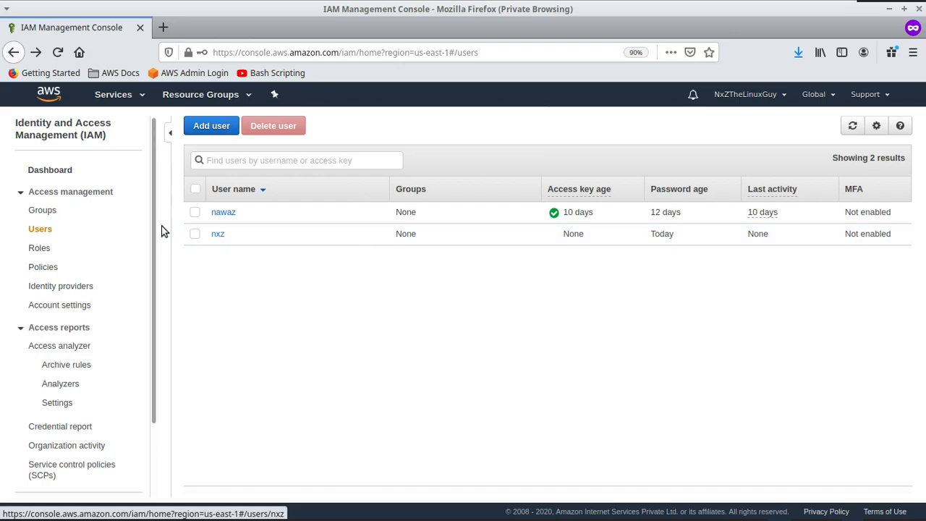
Step: Copy the IAM users sign-in link from the IAM dashboard
{"action": "left_click", "coordinate": [50, 171]}
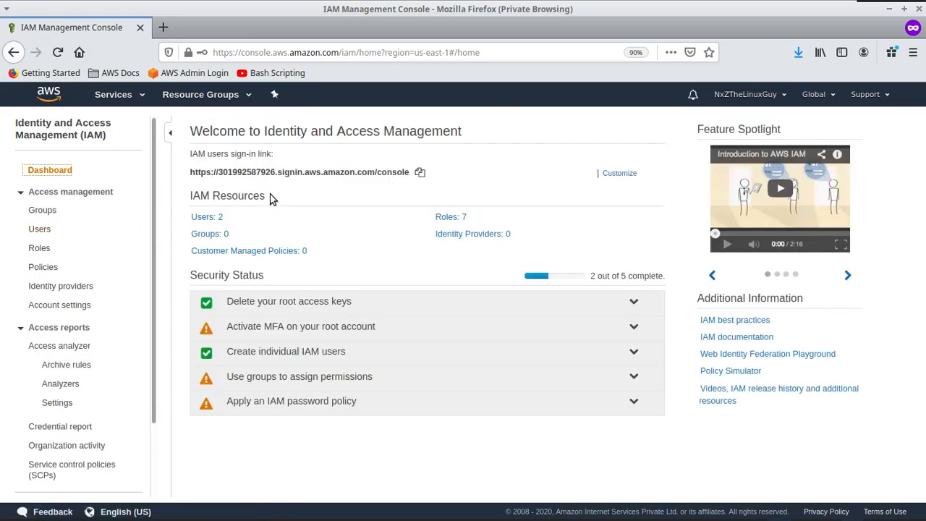
{"action": "left_click_drag", "start_coordinate": [275, 154], "coordinate": [189, 156]}
{"action": "left_click", "coordinate": [359, 180]}
{"action": "left_click", "coordinate": [419, 174]}
Step: Load the copied sign-in link in a new private tab to reach the IAM user sign-in form
{"action": "key", "text": "ctrl+t"}
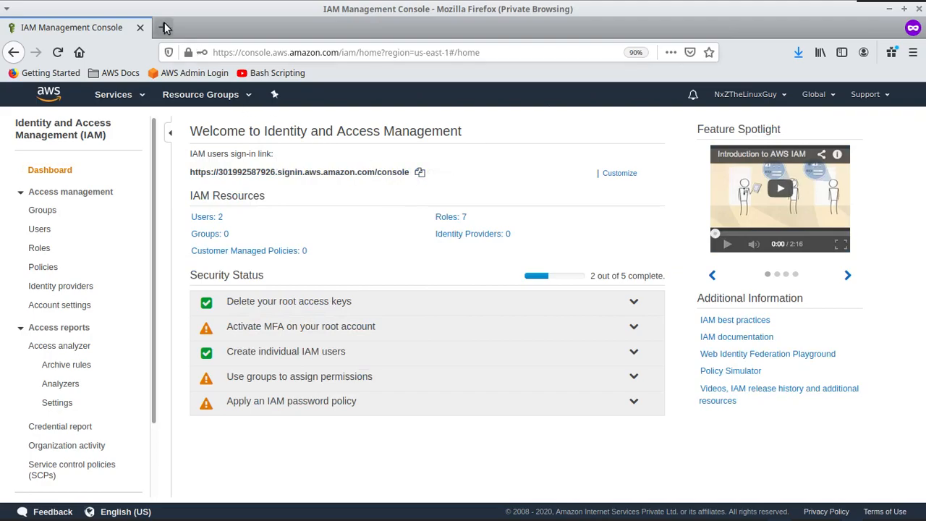
{"action": "middle_click", "coordinate": [234, 47]}
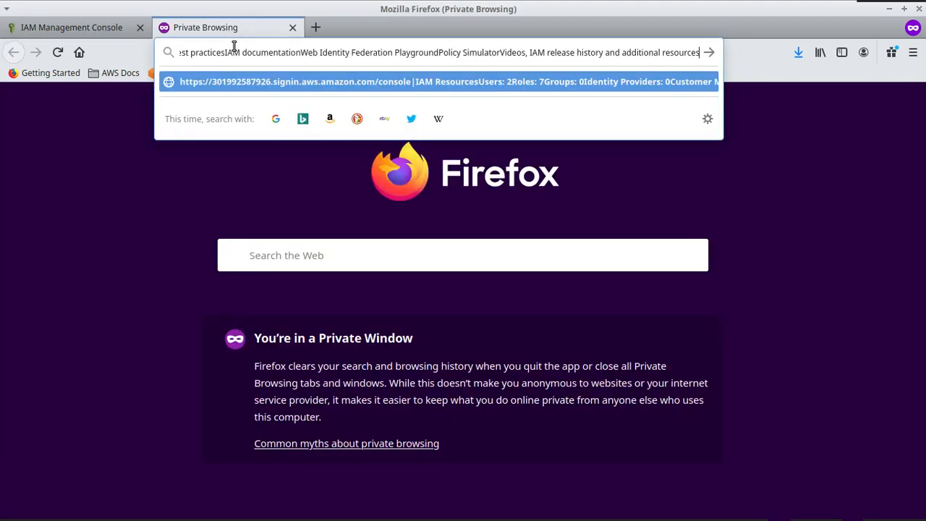
{"action": "key", "text": "ctrl+a"}
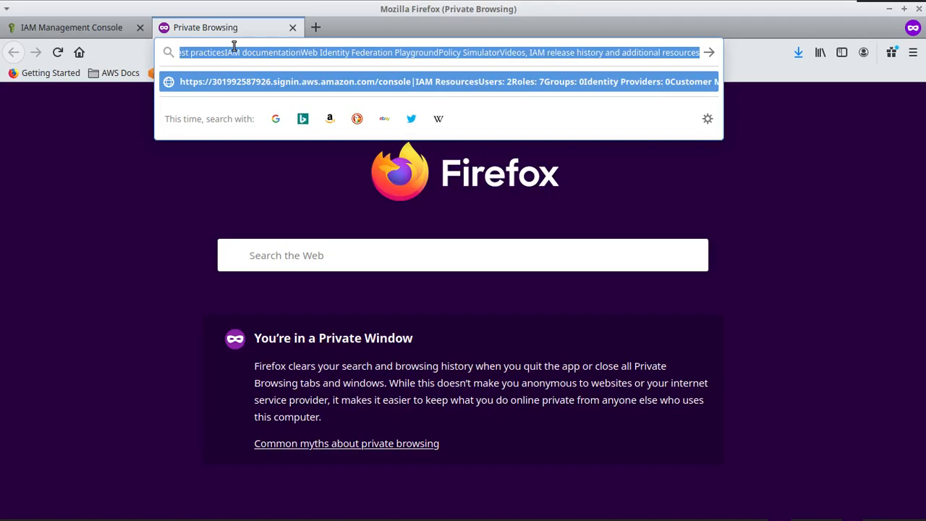
{"action": "key", "text": "BackSpace"}
{"action": "right_click", "coordinate": [234, 46]}
{"action": "left_click", "coordinate": [281, 113]}
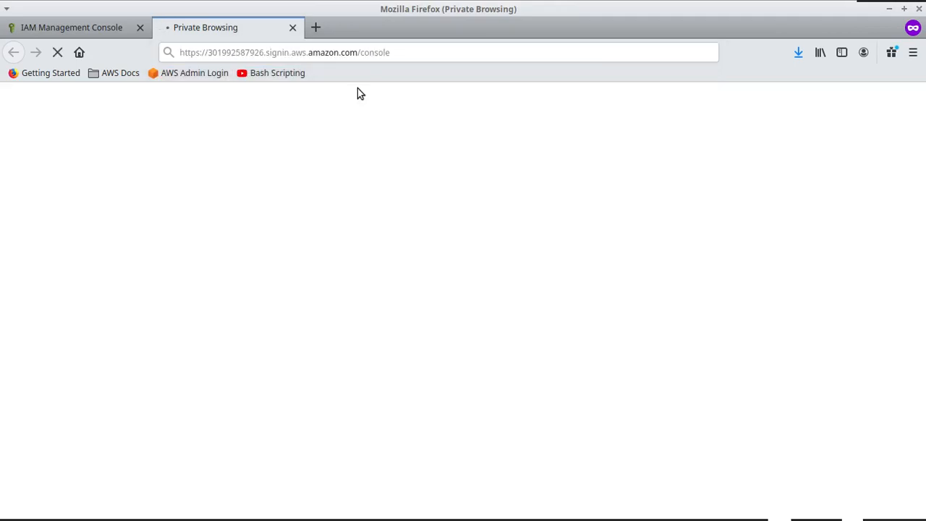
{"action": "left_click", "coordinate": [115, 32]}
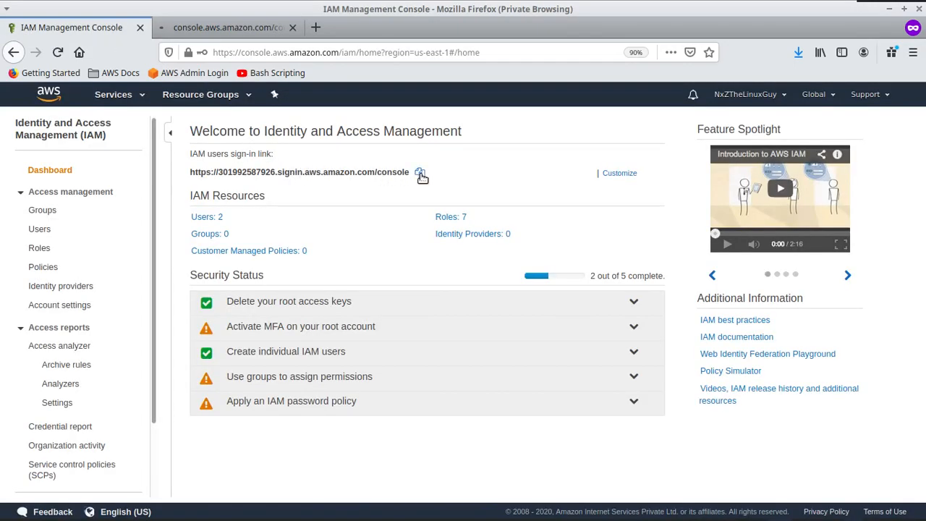
{"action": "triple_click", "coordinate": [278, 174]}
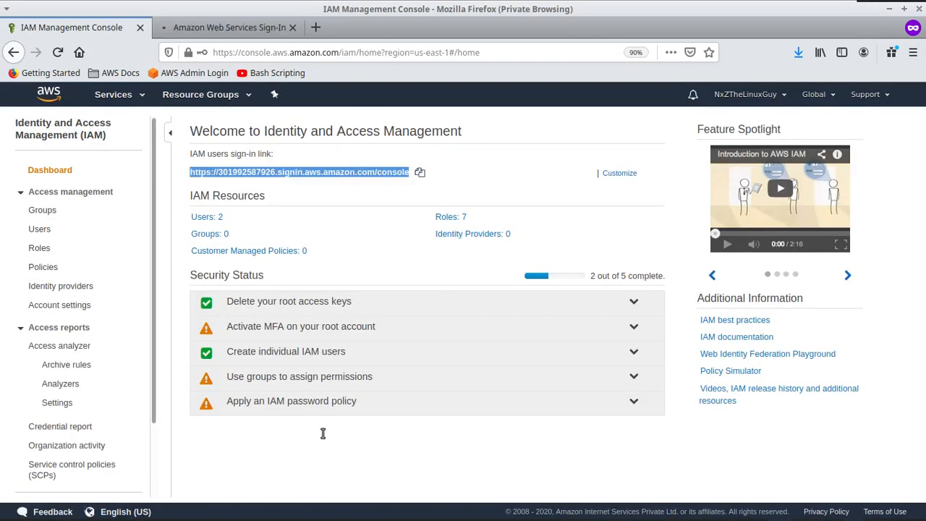
{"action": "left_click", "coordinate": [230, 29]}
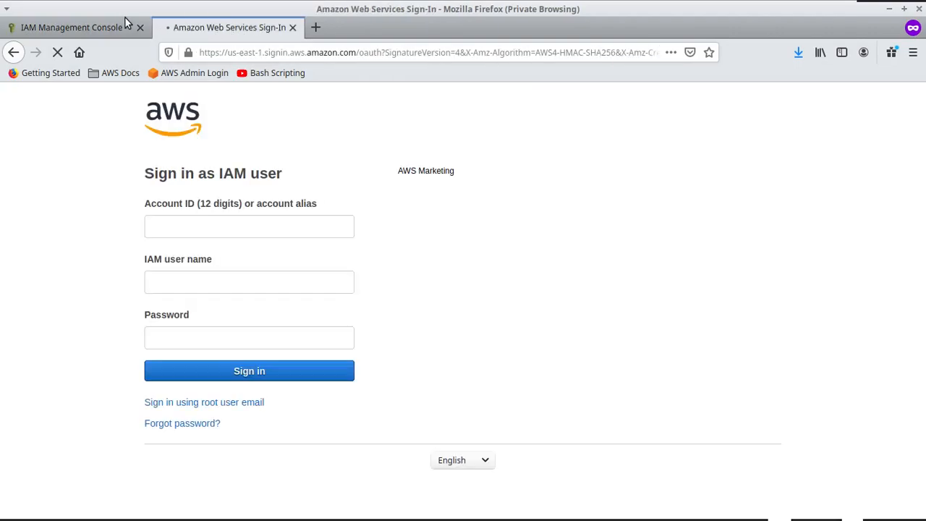
{"action": "left_click", "coordinate": [119, 26]}
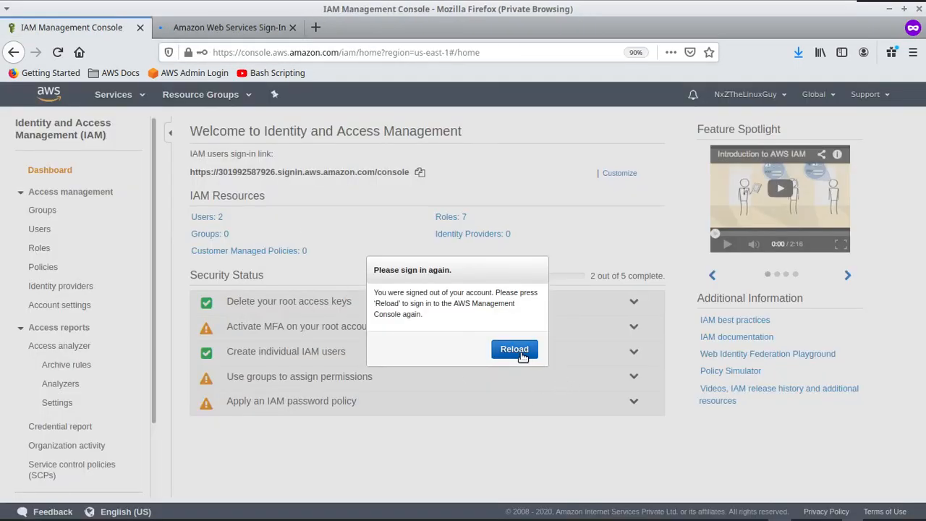
{"action": "left_click", "coordinate": [216, 32]}
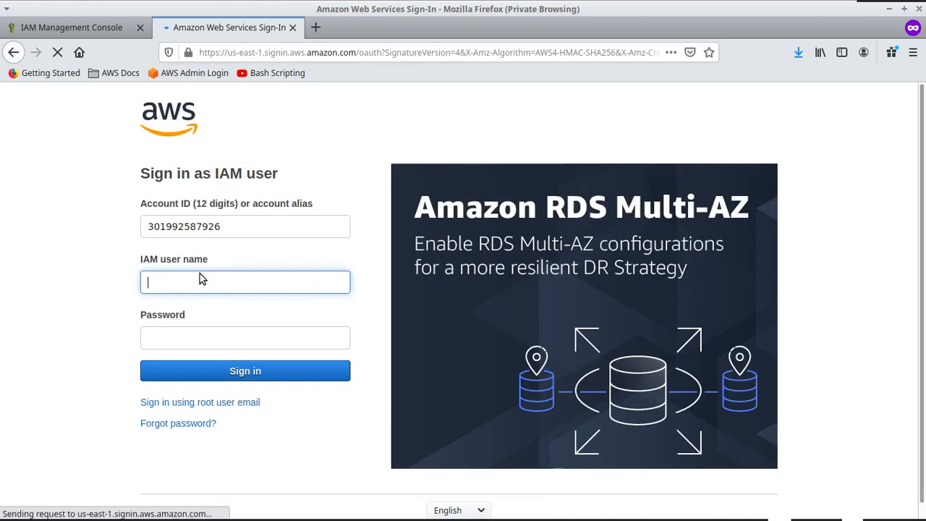
Step: Sign in with IAM user name nxz and the user's password
{"action": "left_click", "coordinate": [202, 280]}
{"action": "type", "text": "nxz"}
{"action": "key", "text": "Tab"}
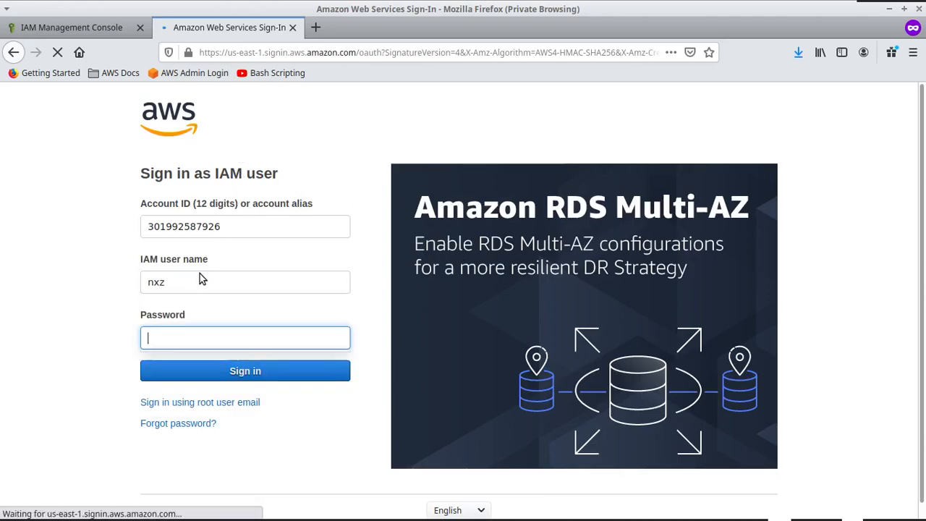
{"action": "type", "text": "abcd"}
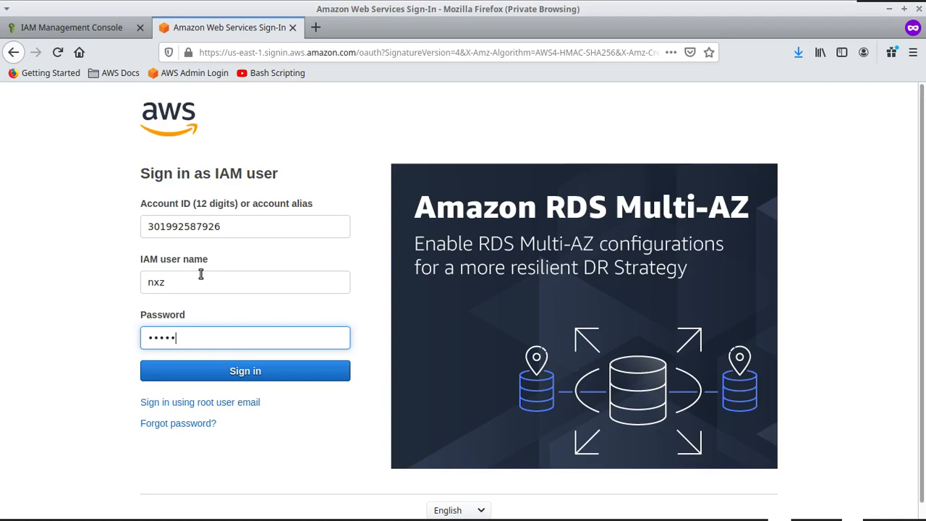
{"action": "key", "text": "Return"}
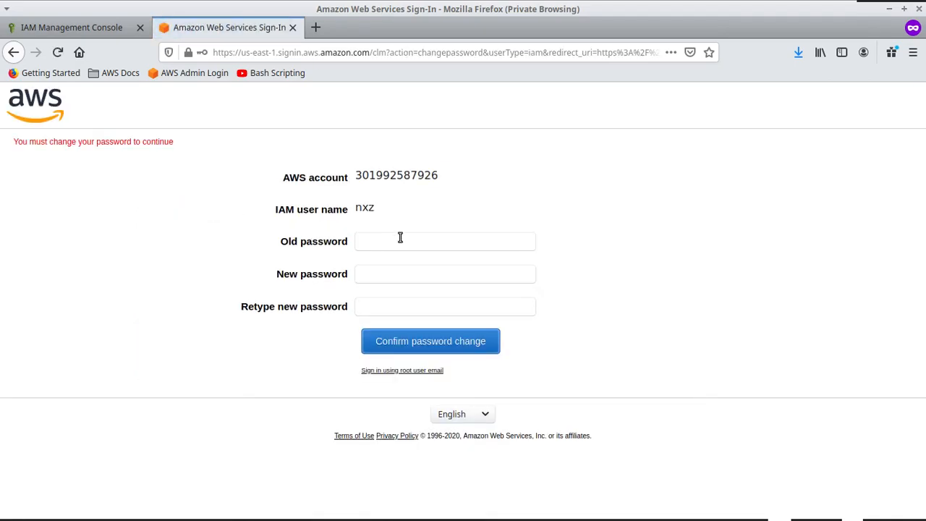
Step: Enter user name nxz, the old password and the new password twice, then submit the change
{"action": "left_click", "coordinate": [387, 211]}
{"action": "left_click", "coordinate": [383, 236]}
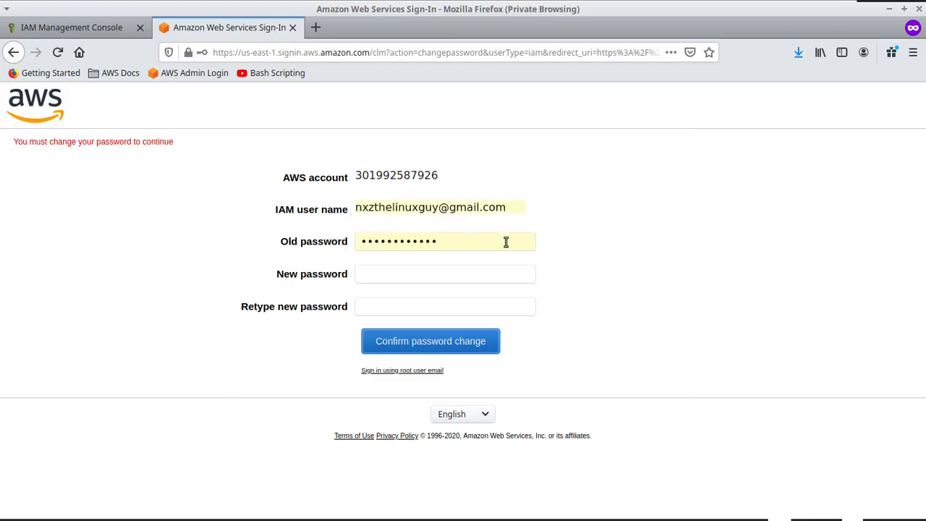
{"action": "key", "text": "shift+Tab"}
{"action": "type", "text": "nxz"}
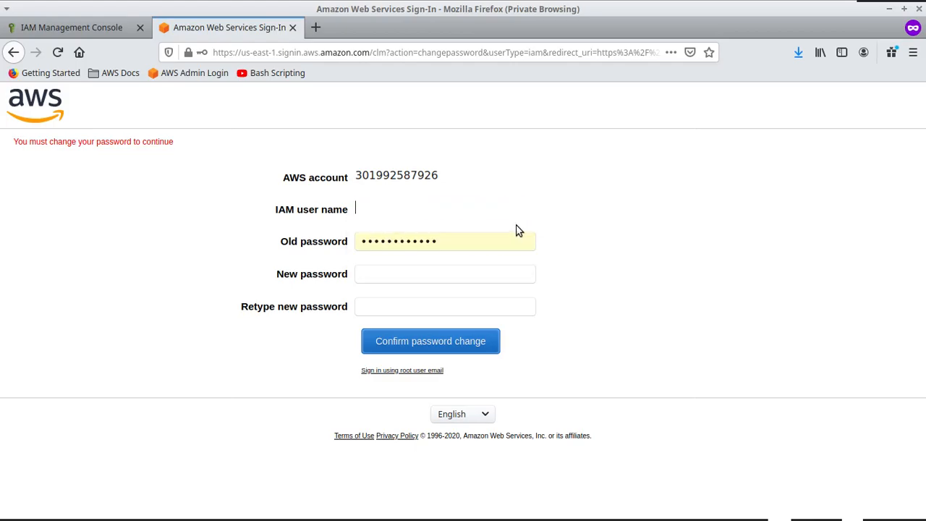
{"action": "key", "text": "Tab"}
{"action": "type", "text": "p"}
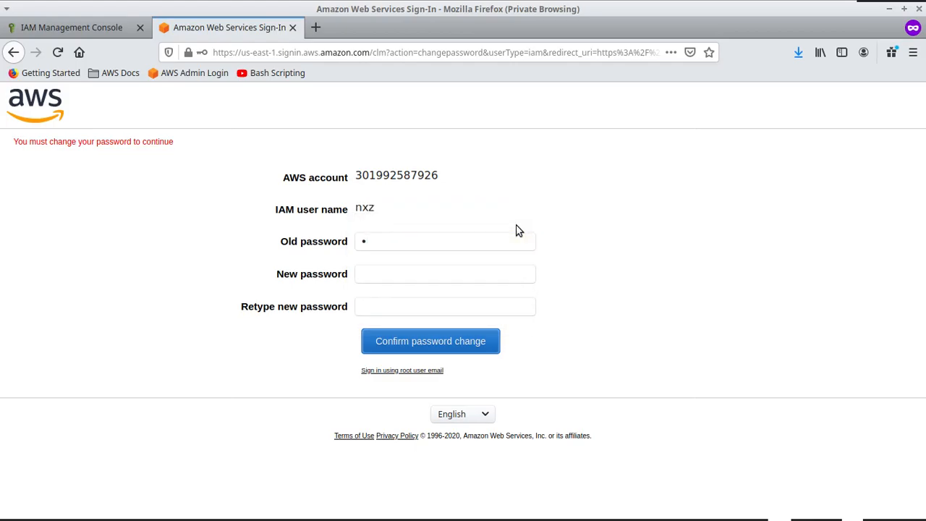
{"action": "type", "text": "*"}
{"action": "key", "text": "Tab"}
{"action": "type", "text": "*"}
{"action": "key", "text": "Tab"}
{"action": "type", "text": "**"}
{"action": "type", "text": "•••••••••"}
{"action": "left_click", "coordinate": [421, 346]}
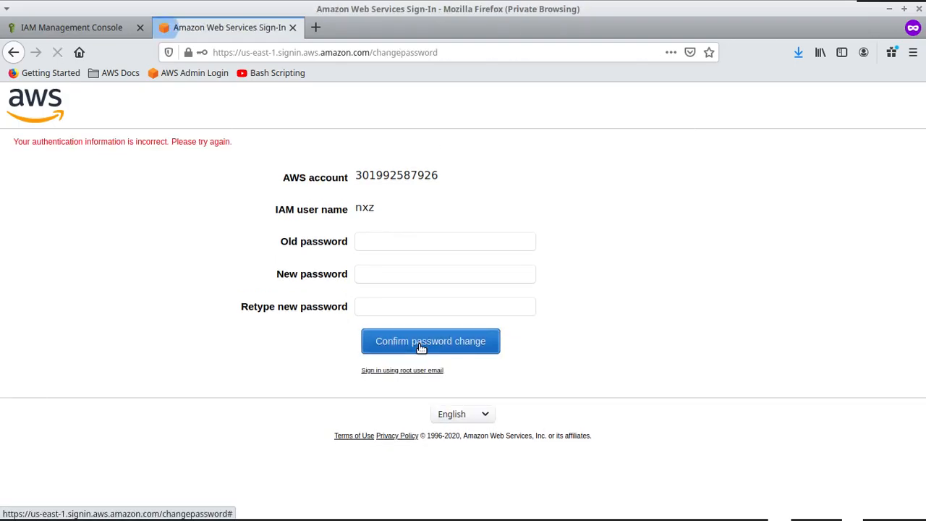
Step: After the error, re-enter the old and new passwords and resubmit the password change
{"action": "left_click", "coordinate": [375, 243]}
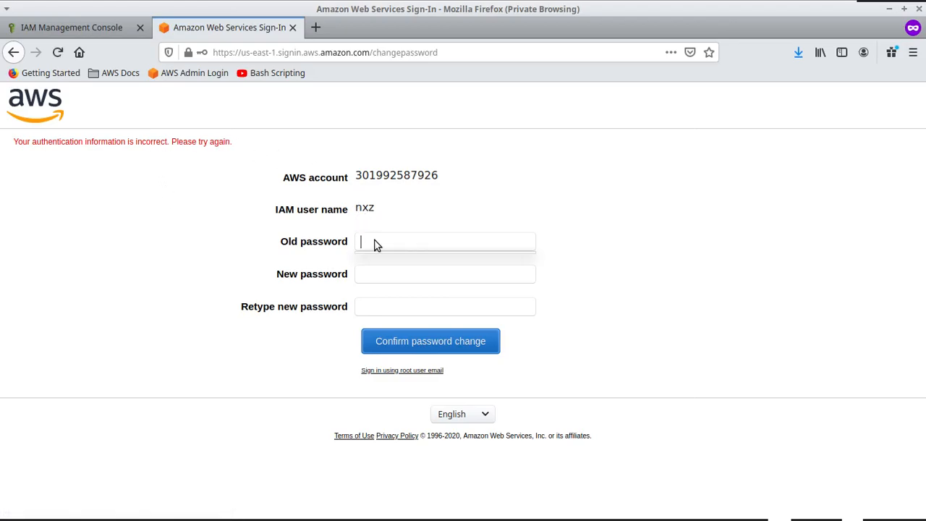
{"action": "type", "text": "•••••••••"}
{"action": "key", "text": "Tab"}
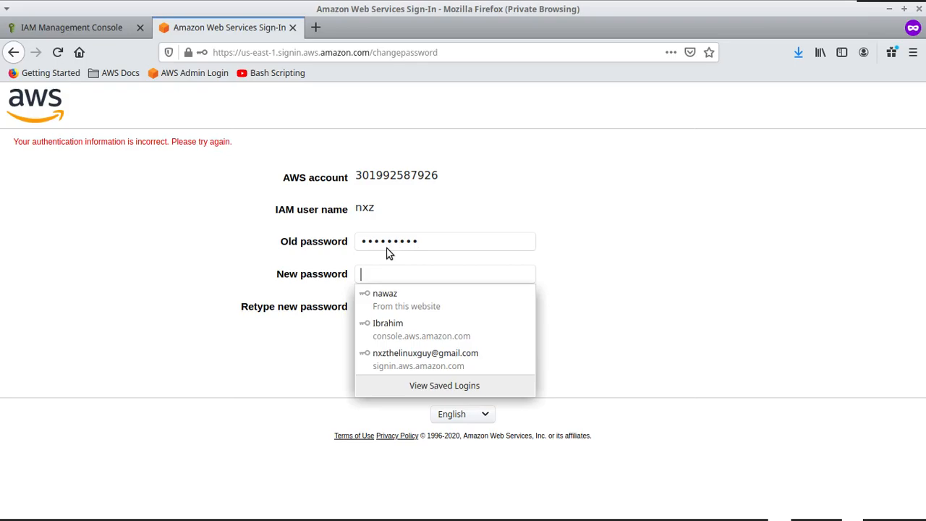
{"action": "type", "text": "••"}
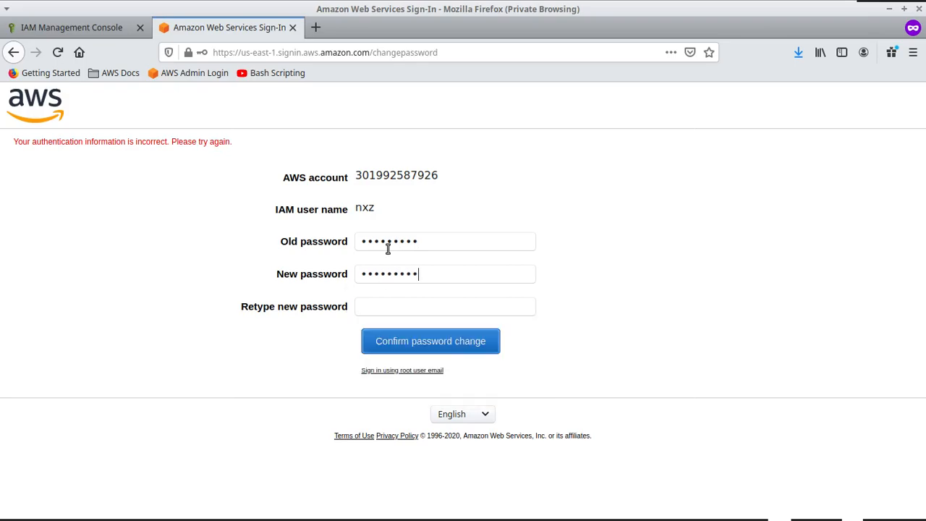
{"action": "type", "text": "••••••••••"}
{"action": "left_click", "coordinate": [462, 348]}
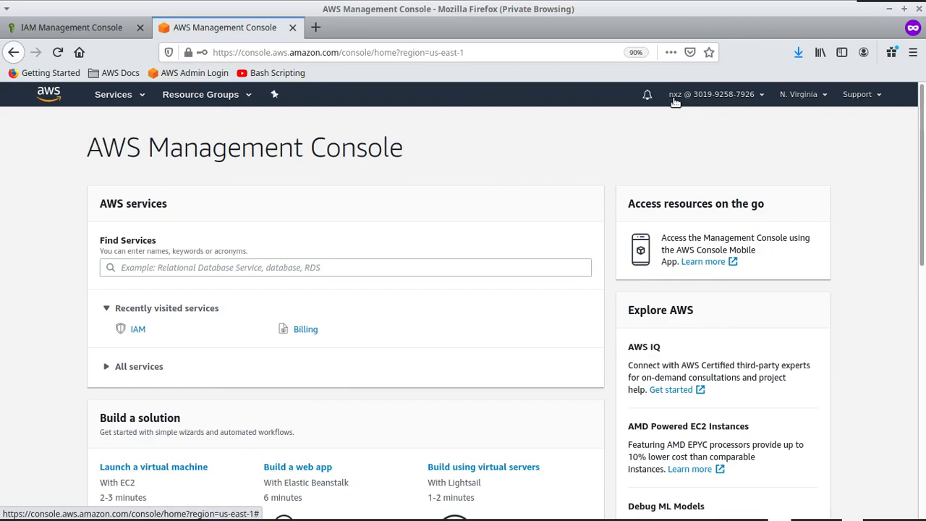
Step: Check the account menu to confirm the console is signed in as nxz
{"action": "left_click", "coordinate": [698, 102]}
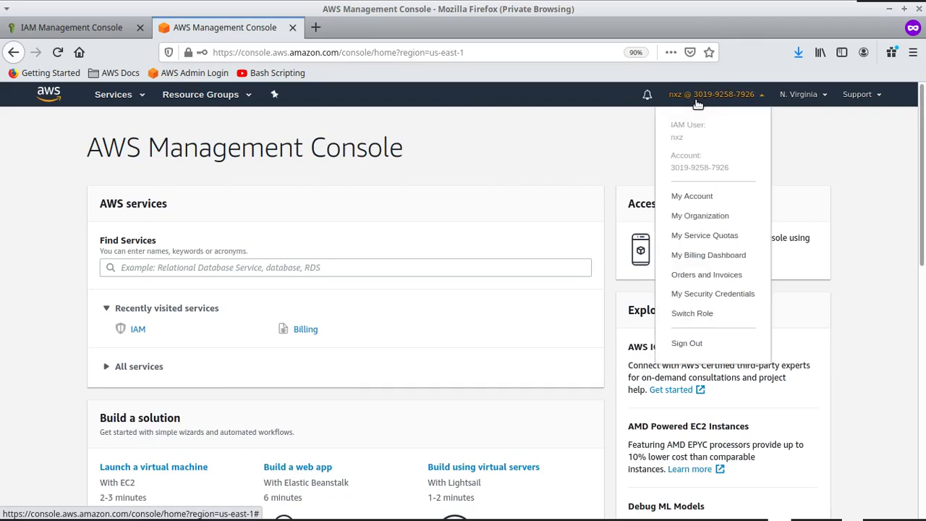
{"action": "left_click", "coordinate": [730, 104]}
{"action": "left_click", "coordinate": [726, 101]}
{"action": "left_click", "coordinate": [113, 103]}
Step: Search the services list for 'billin' and open Billing
{"action": "left_click", "coordinate": [114, 101]}
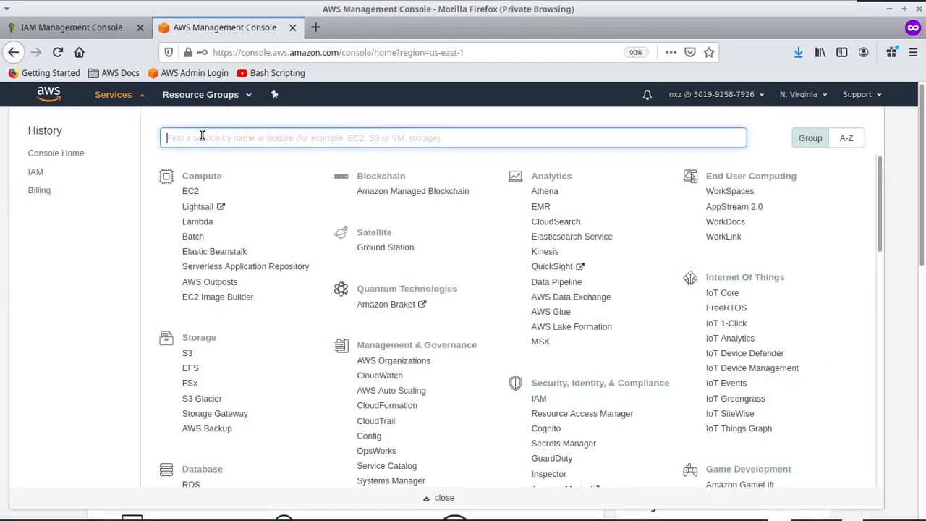
{"action": "type", "text": "b"}
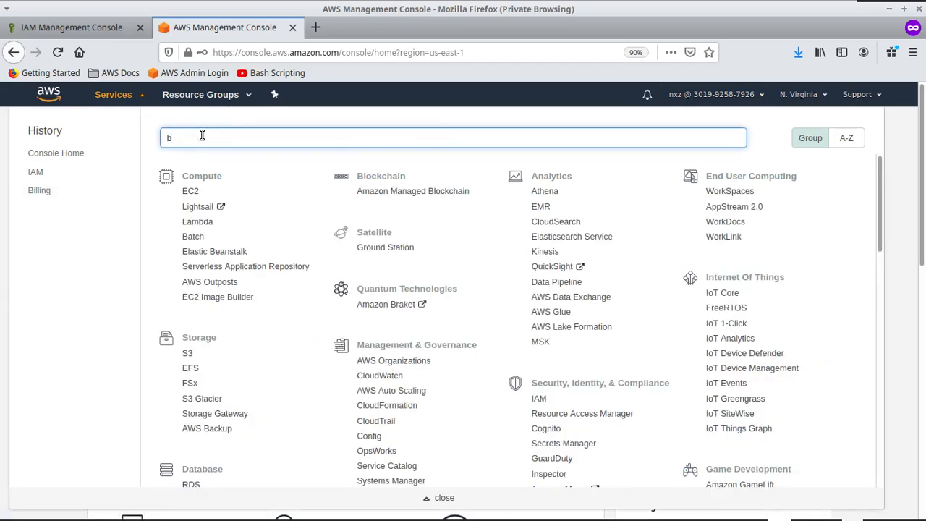
{"action": "type", "text": "illing"}
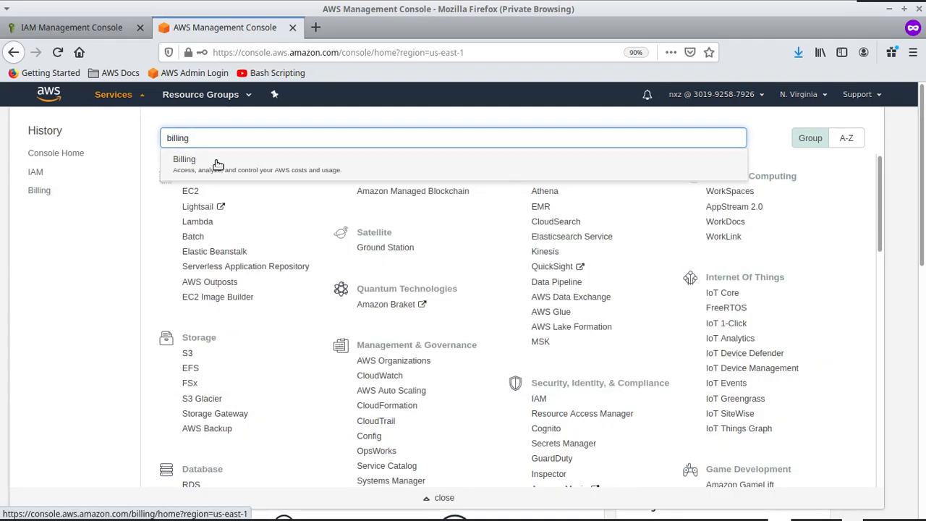
{"action": "left_click", "coordinate": [217, 161]}
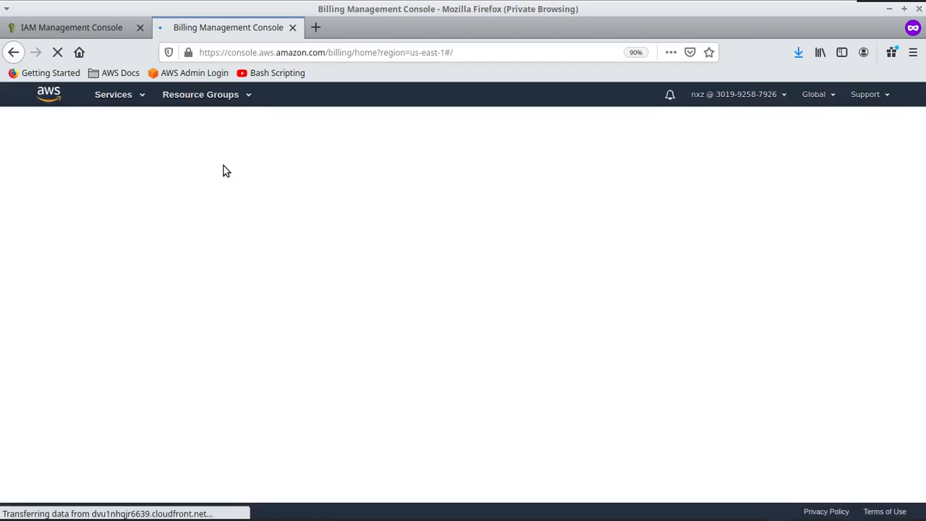
Step: Read the 'You Need Permissions' billing error, then return to the console home page
{"action": "left_click_drag", "start_coordinate": [282, 171], "coordinate": [184, 166]}
{"action": "left_click", "coordinate": [204, 212]}
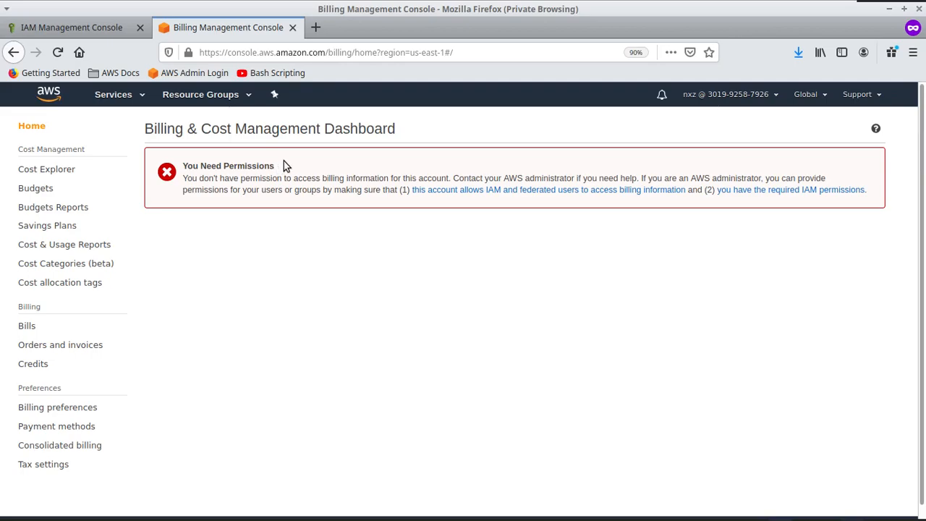
{"action": "left_click", "coordinate": [49, 94]}
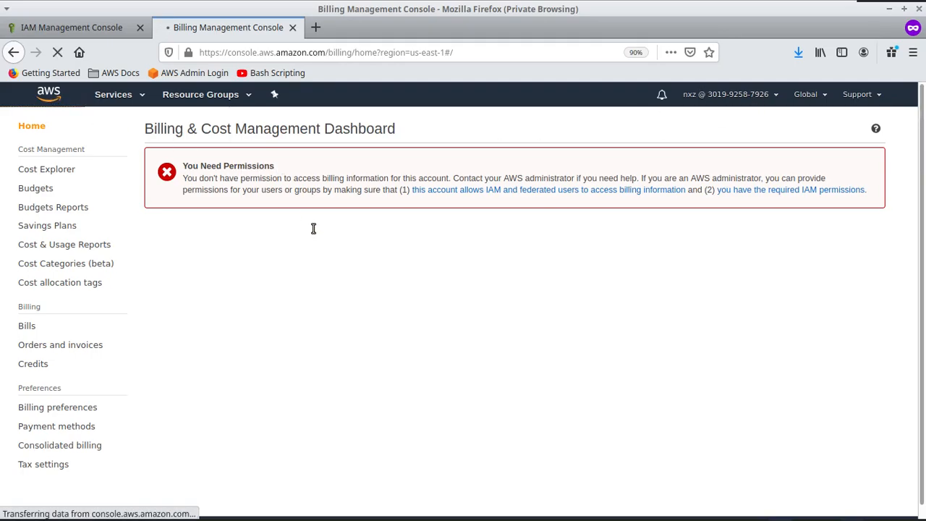